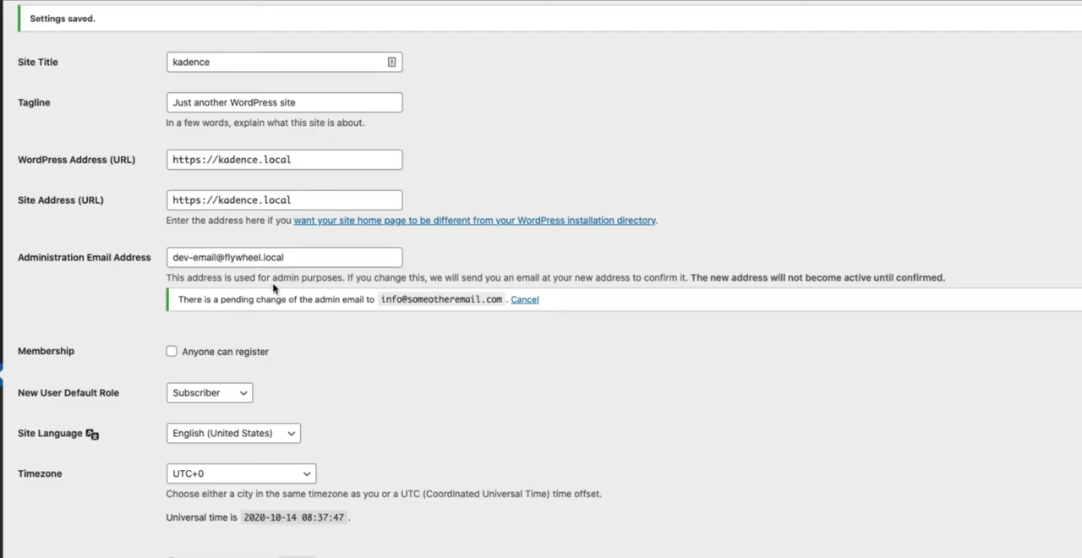
Examine the current administration email address, its pending change notice and the confirmation link in the email sent by the site
{"action": "left_click", "coordinate": [290, 257]}
{"action": "left_click_drag", "start_coordinate": [290, 257], "coordinate": [157, 258]}
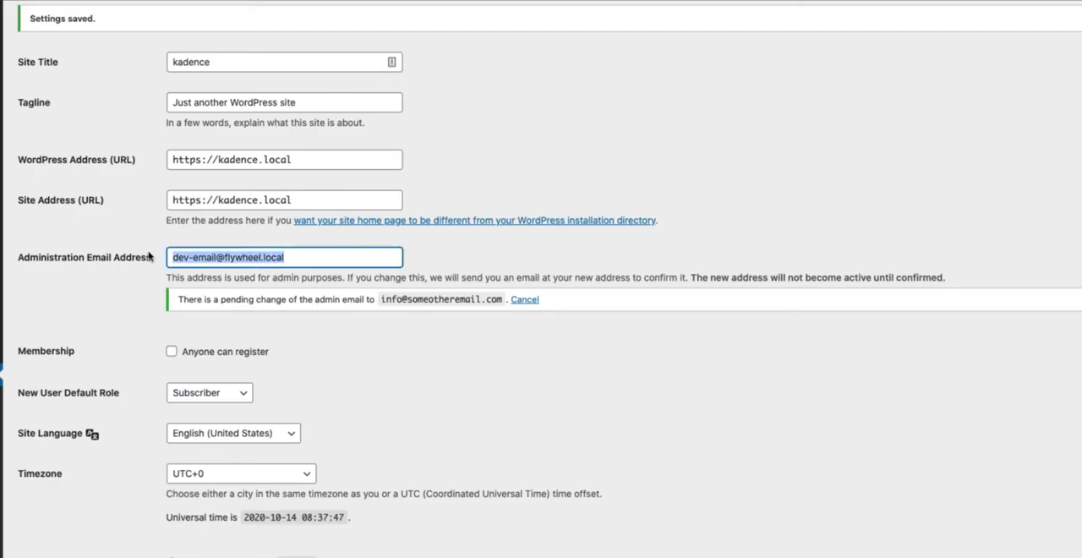
{"action": "left_click_drag", "start_coordinate": [504, 303], "coordinate": [381, 301]}
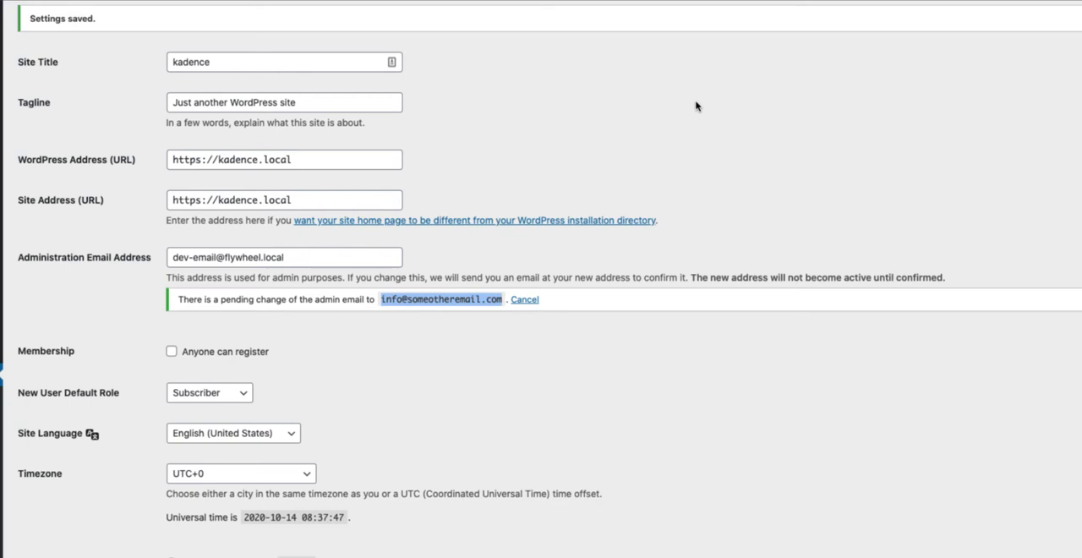
{"action": "left_click_drag", "start_coordinate": [298, 257], "coordinate": [172, 258]}
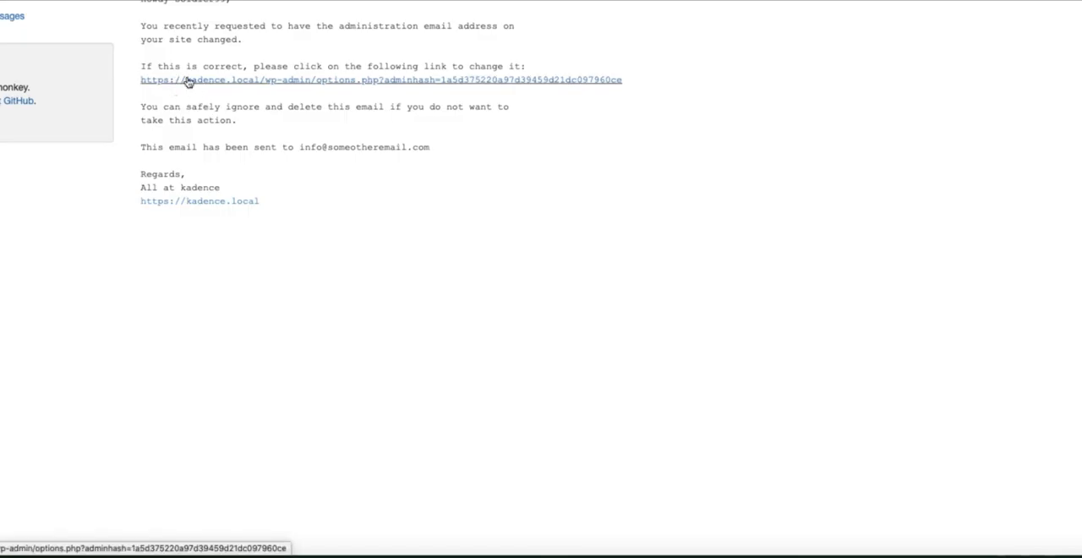
{"action": "left_click", "coordinate": [187, 81]}
{"action": "left_click_drag", "start_coordinate": [306, 204], "coordinate": [180, 203]}
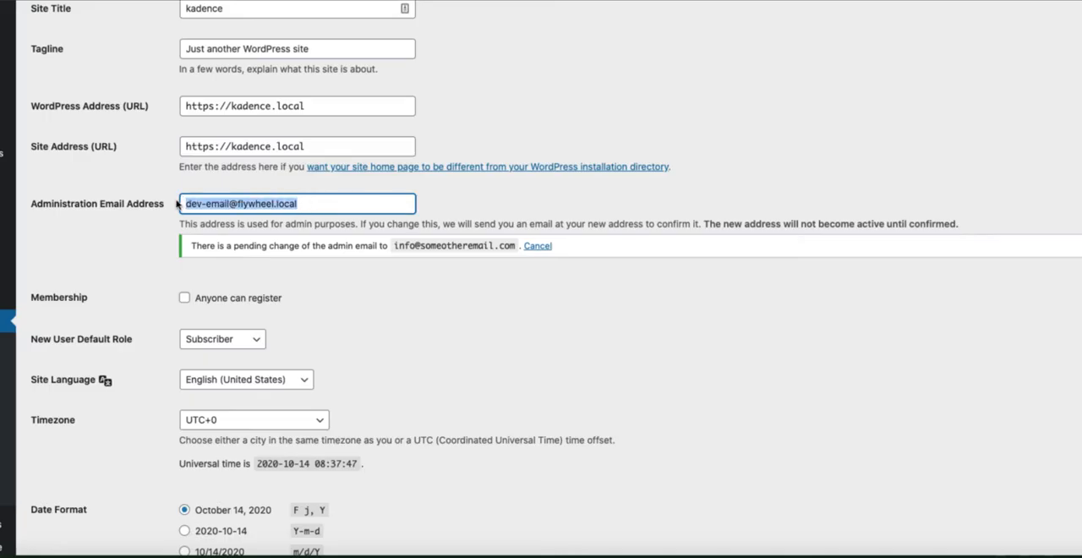
{"action": "left_click", "coordinate": [556, 41]}
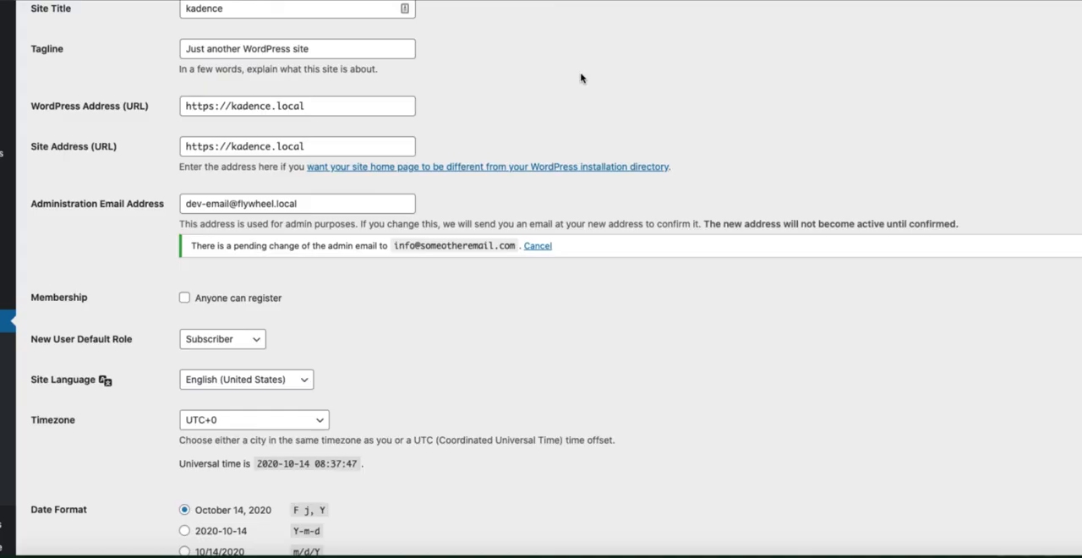
{"action": "left_click_drag", "start_coordinate": [317, 206], "coordinate": [181, 209]}
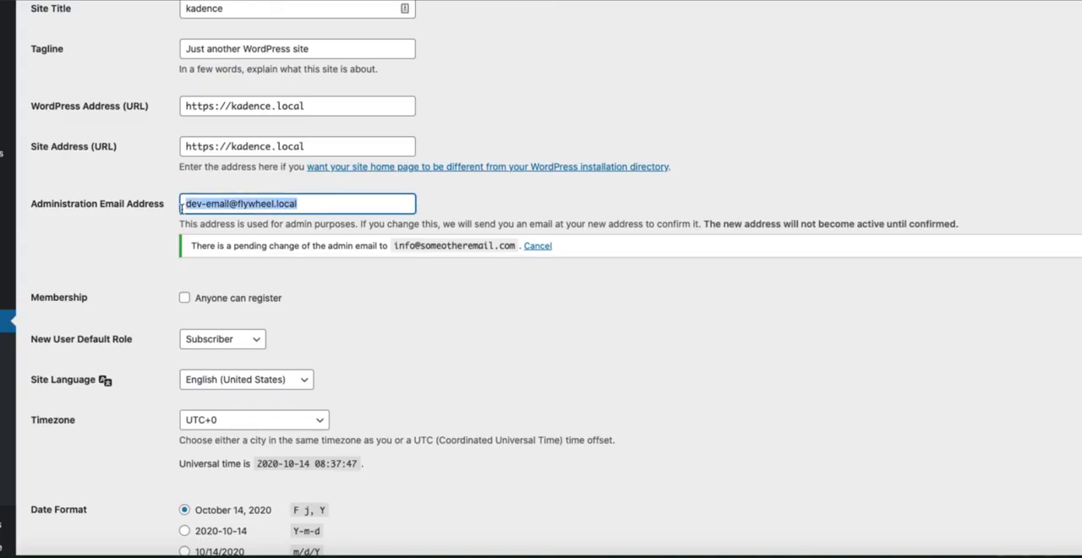
{"action": "left_click", "coordinate": [586, 57]}
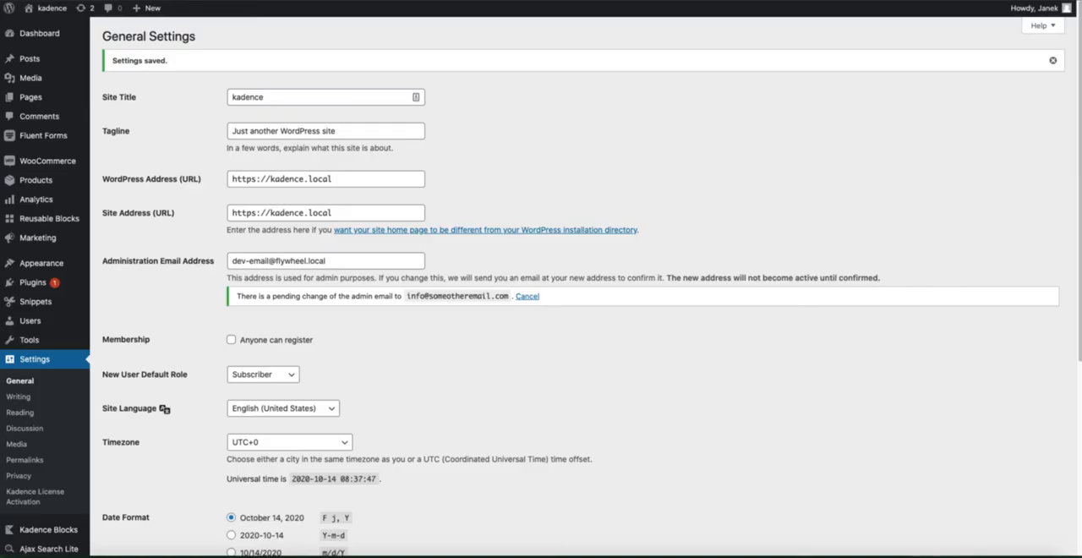
Open the site's All Settings page and locate the admin_email option
{"action": "key", "text": "Return"}
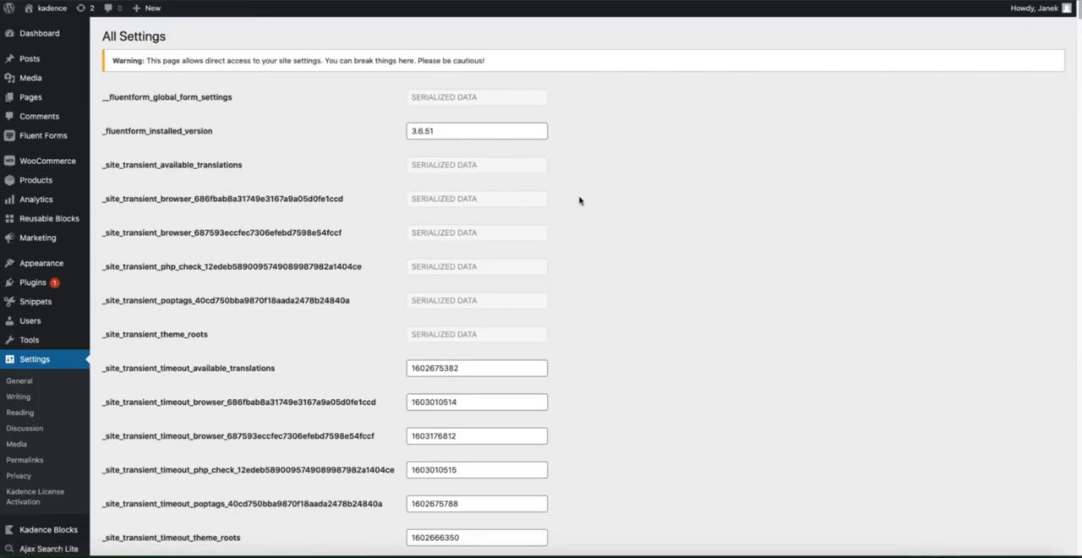
{"action": "scroll", "coordinate": [660, 220], "scroll_direction": "down", "scroll_amount": 5}
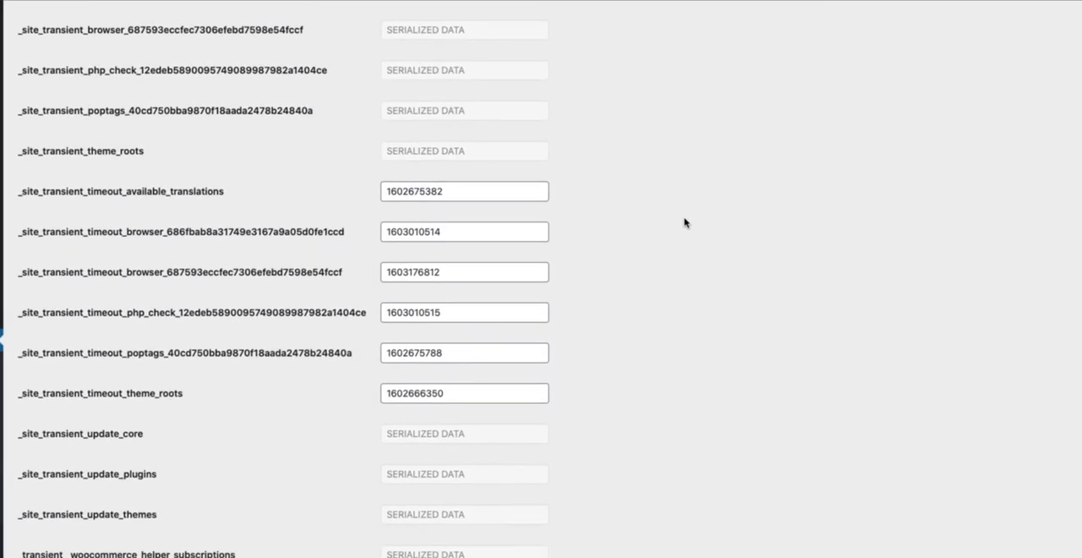
{"action": "scroll", "coordinate": [685, 222], "scroll_direction": "down", "scroll_amount": 15}
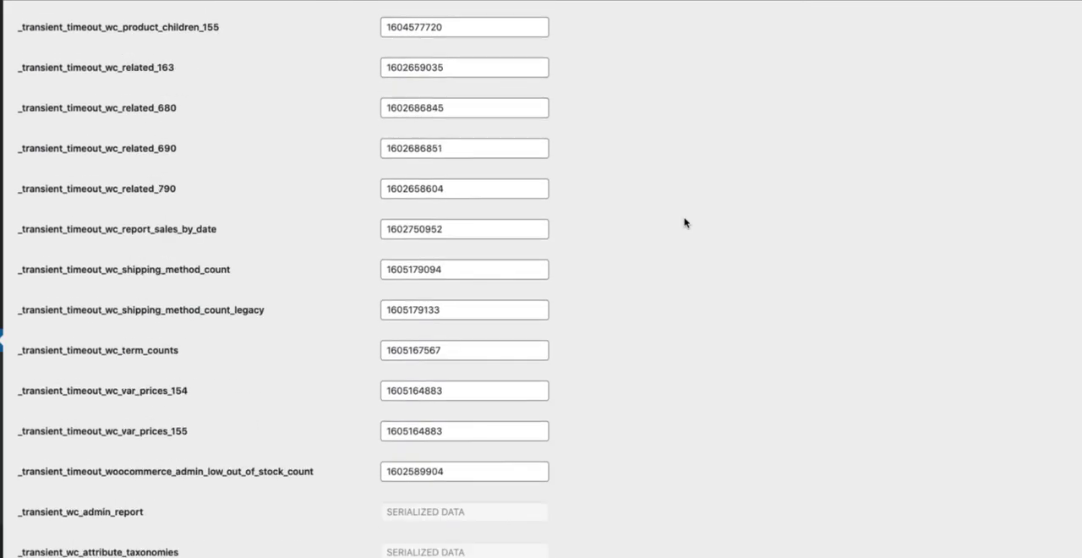
{"action": "scroll", "coordinate": [685, 222], "scroll_direction": "down", "scroll_amount": 10}
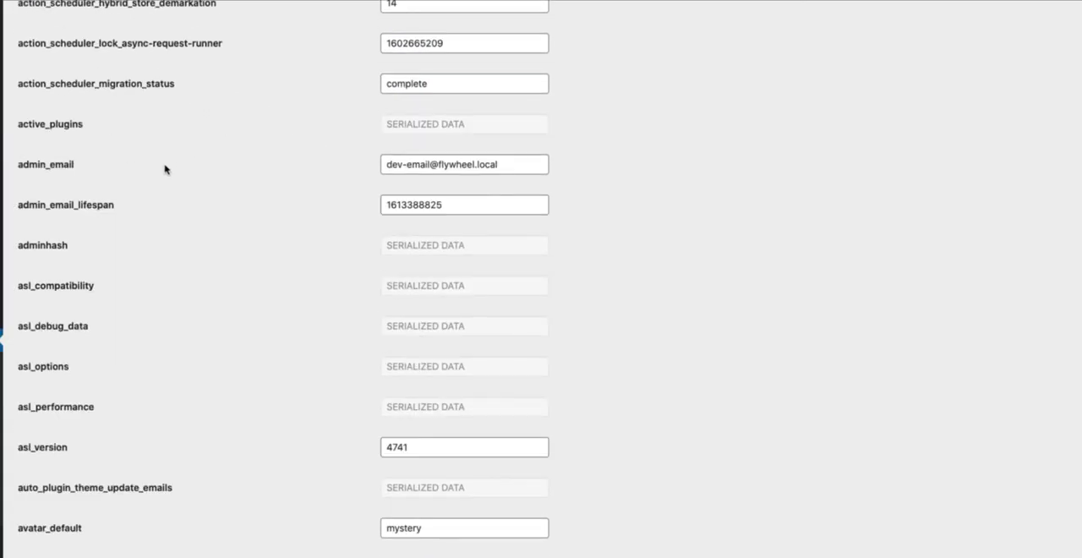
{"action": "left_click_drag", "start_coordinate": [85, 170], "coordinate": [43, 172]}
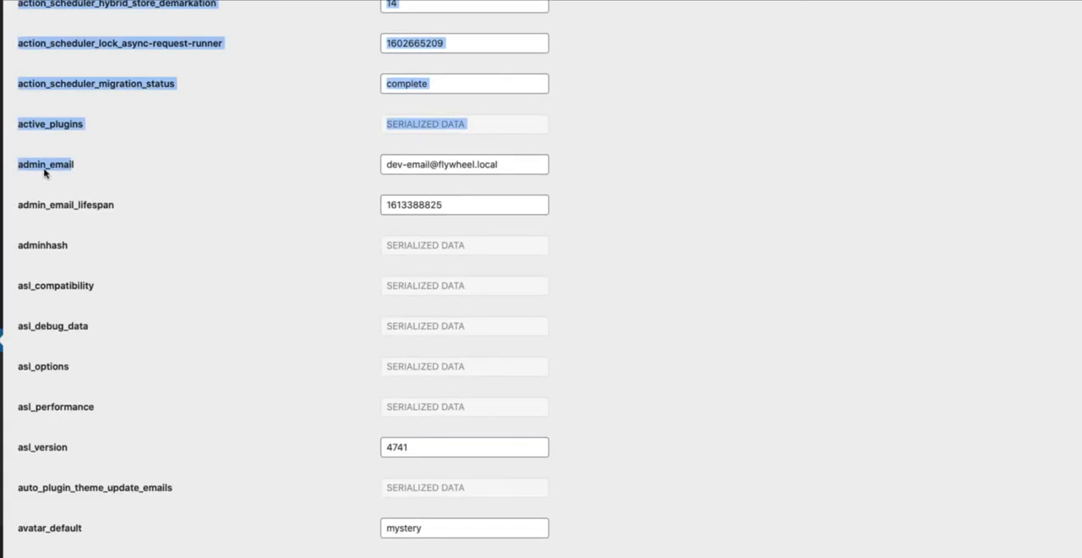
Replace the admin_email value with the new administrator email address and save the changes on the All Settings page
{"action": "left_click", "coordinate": [438, 164]}
{"action": "triple_click", "coordinate": [469, 161]}
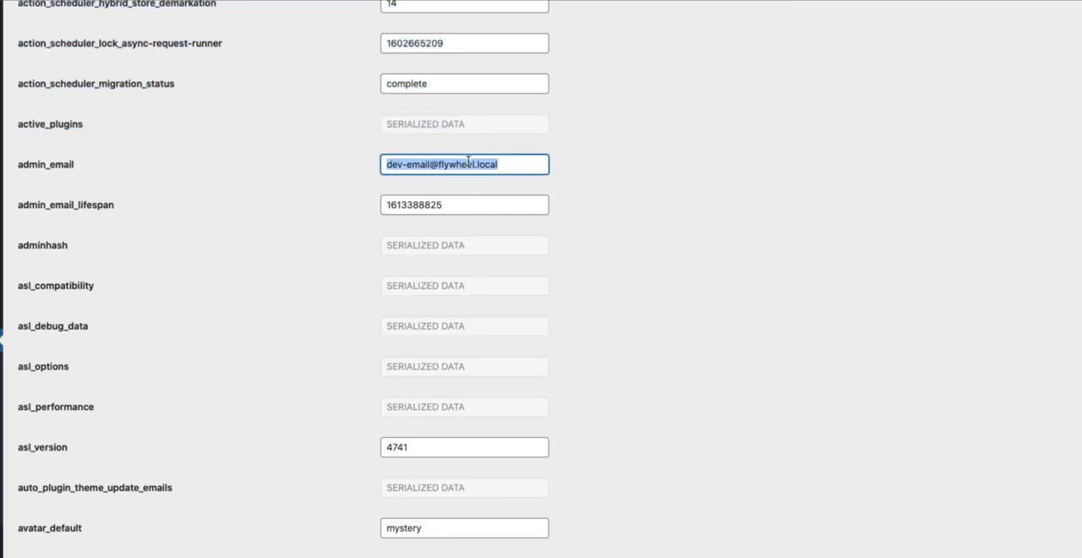
{"action": "type", "text": "in"}
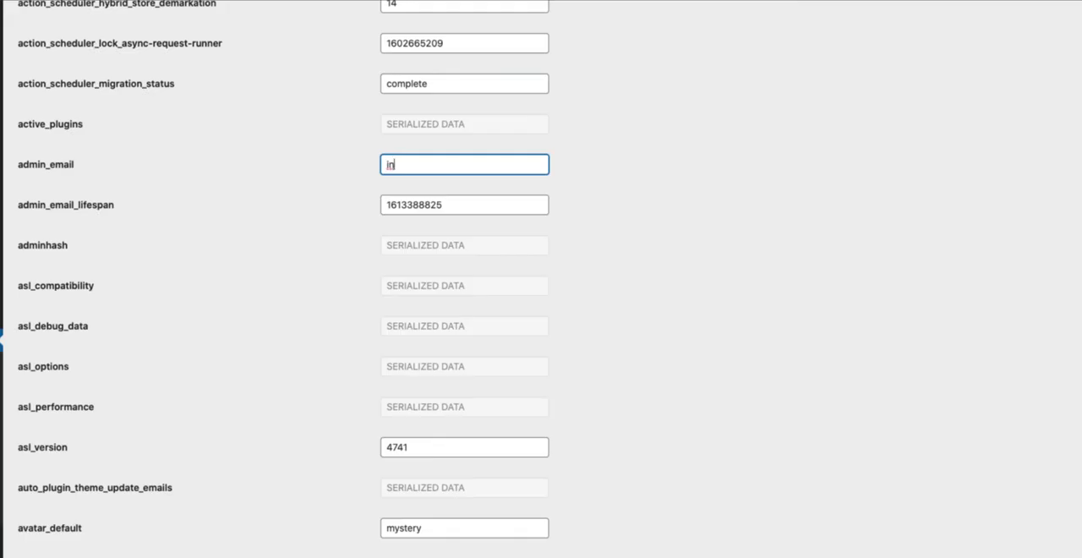
{"action": "type", "text": "fo@"}
{"action": "triple_click", "coordinate": [469, 161]}
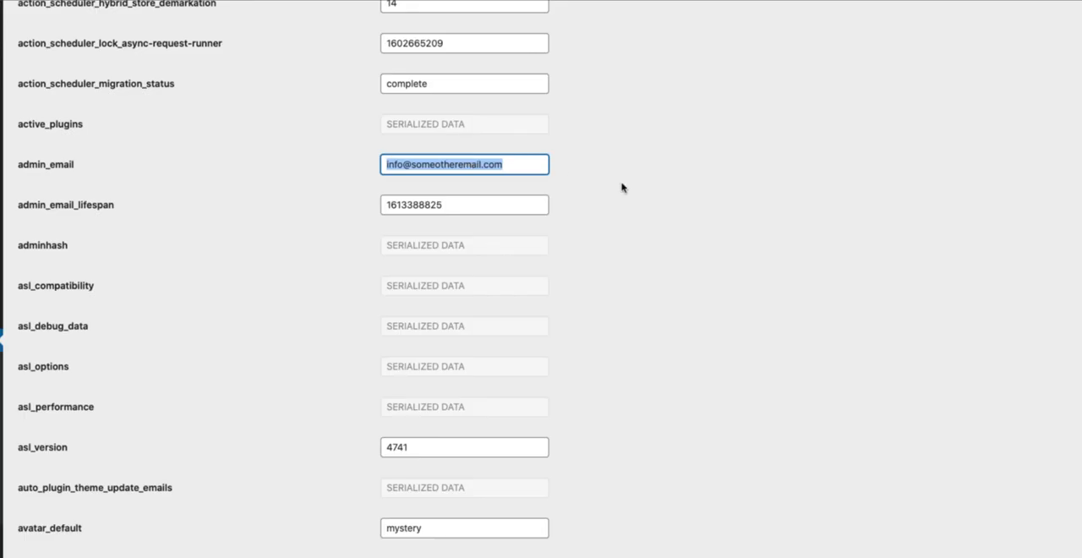
{"action": "left_click", "coordinate": [686, 192]}
{"action": "scroll", "coordinate": [639, 254], "scroll_direction": "down", "scroll_amount": 20}
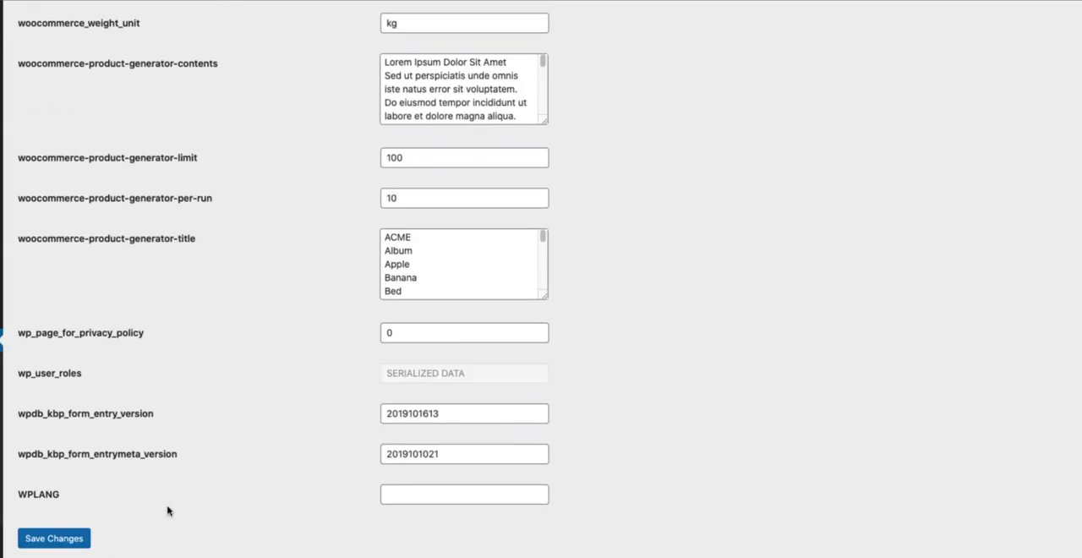
{"action": "left_click", "coordinate": [56, 539]}
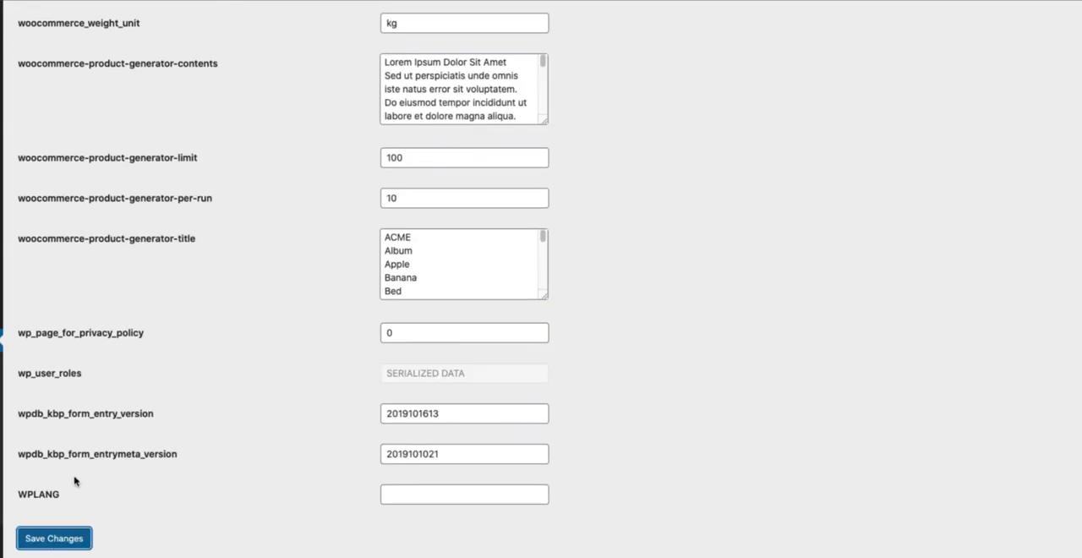
Return to General Settings and check the Administration Email Address field
{"action": "left_click", "coordinate": [19, 382]}
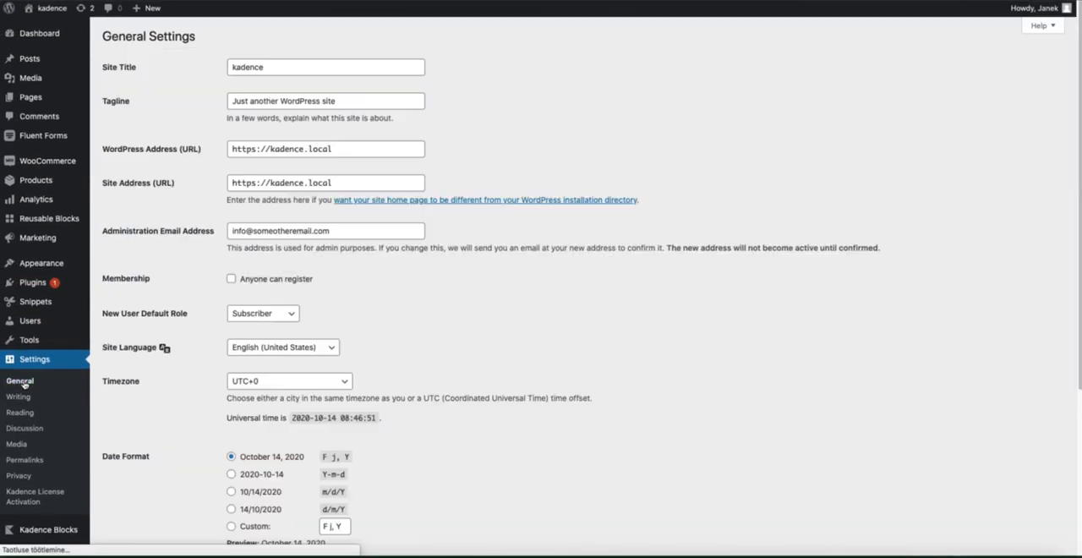
{"action": "left_click_drag", "start_coordinate": [342, 231], "coordinate": [234, 231]}
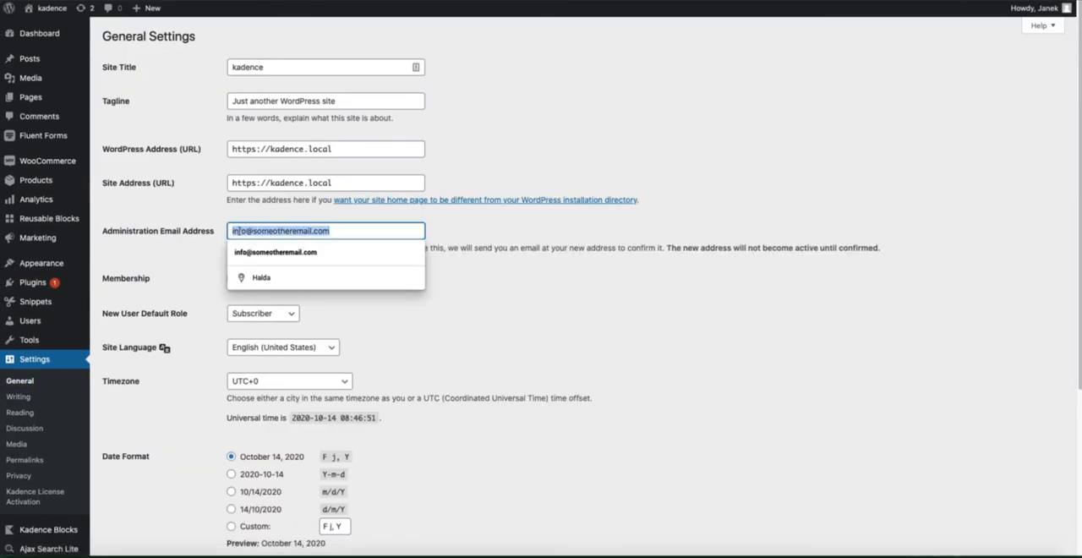
{"action": "left_click", "coordinate": [718, 139]}
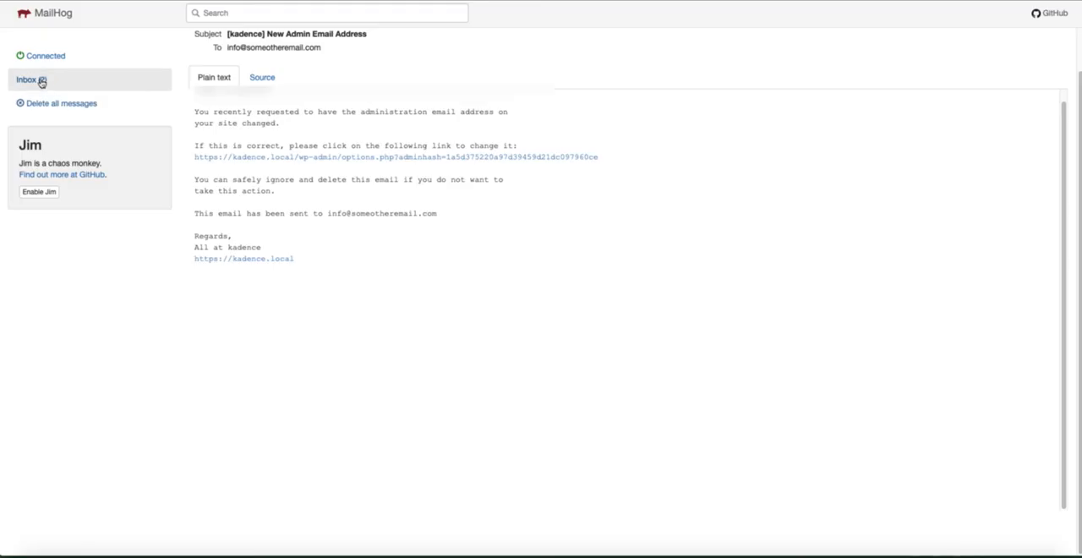
Switch to the MailHog inbox, open the "Admin Email Changed" message and check which address it was sent to
{"action": "left_click", "coordinate": [42, 81]}
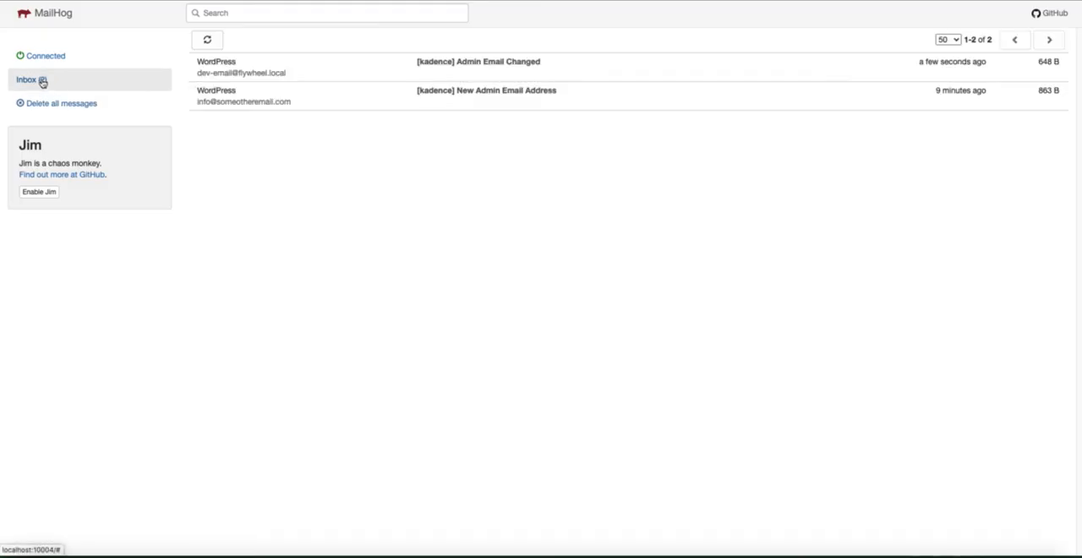
{"action": "left_click", "coordinate": [513, 65]}
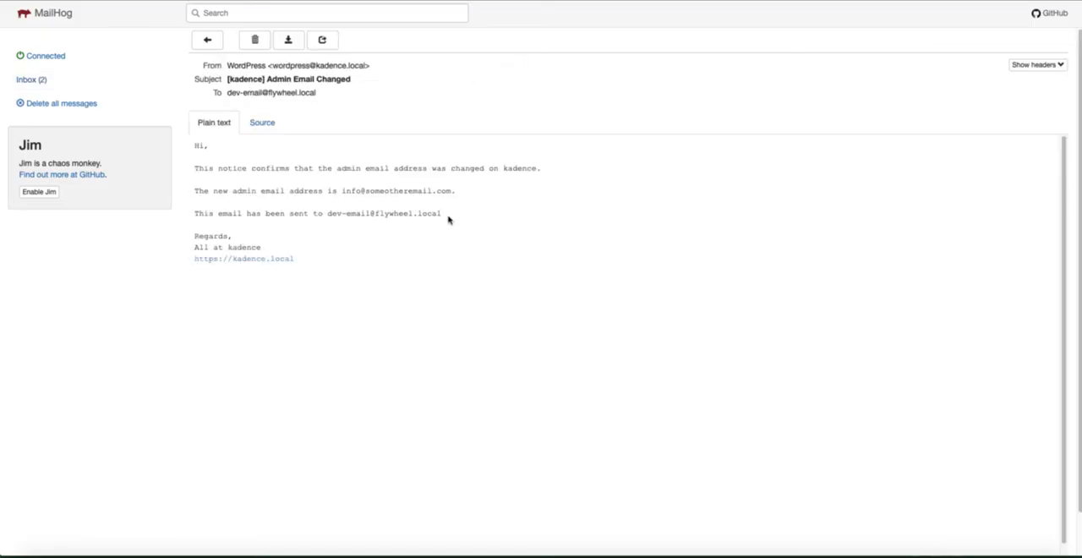
{"action": "left_click_drag", "start_coordinate": [447, 219], "coordinate": [328, 218]}
{"action": "key", "text": "ctrl+c"}
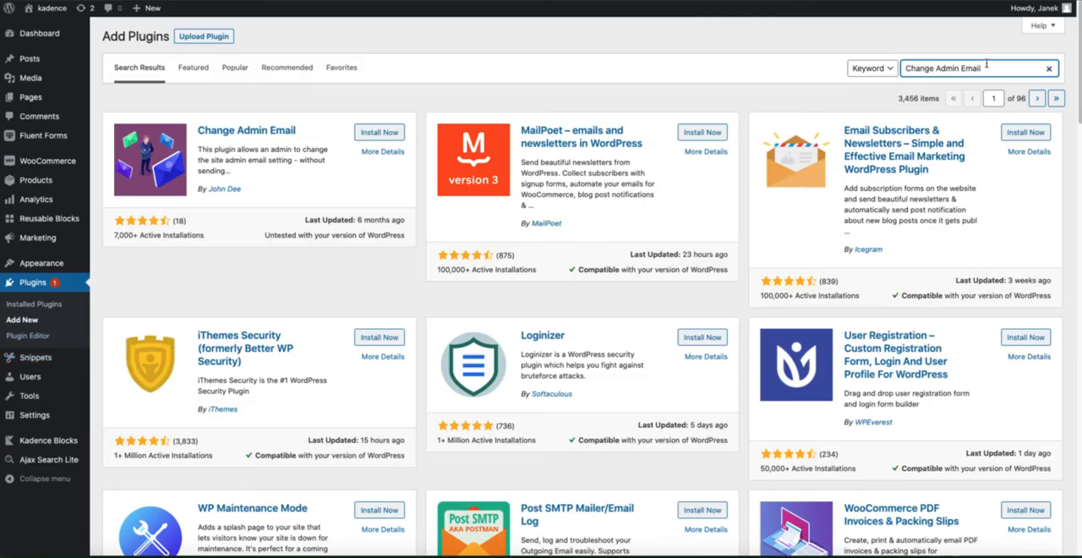
Install and activate the Change Admin Email plugin from the "Change Admin Email" plugin search results
{"action": "left_click_drag", "start_coordinate": [983, 68], "coordinate": [909, 68]}
{"action": "left_click", "coordinate": [490, 105]}
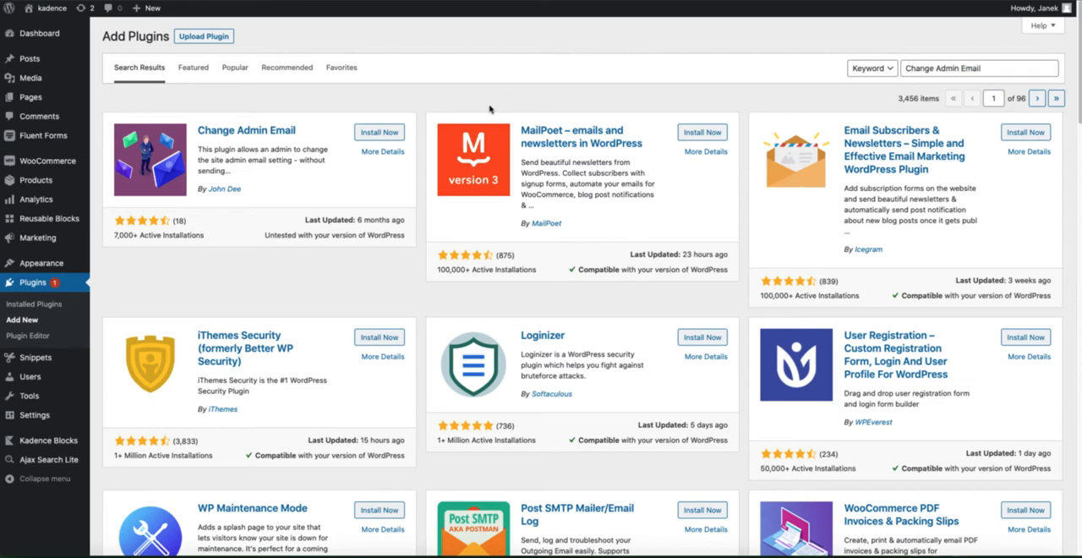
{"action": "left_click", "coordinate": [382, 135]}
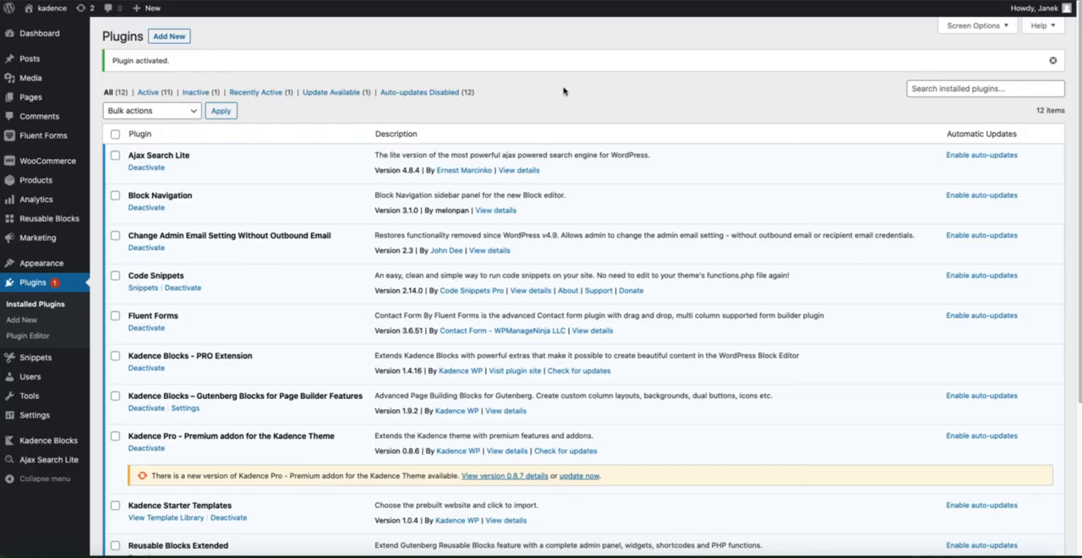
Replace the Administration Email Address in General Settings with the development email address and save the changes
{"action": "mouse_move", "coordinate": [40, 411]}
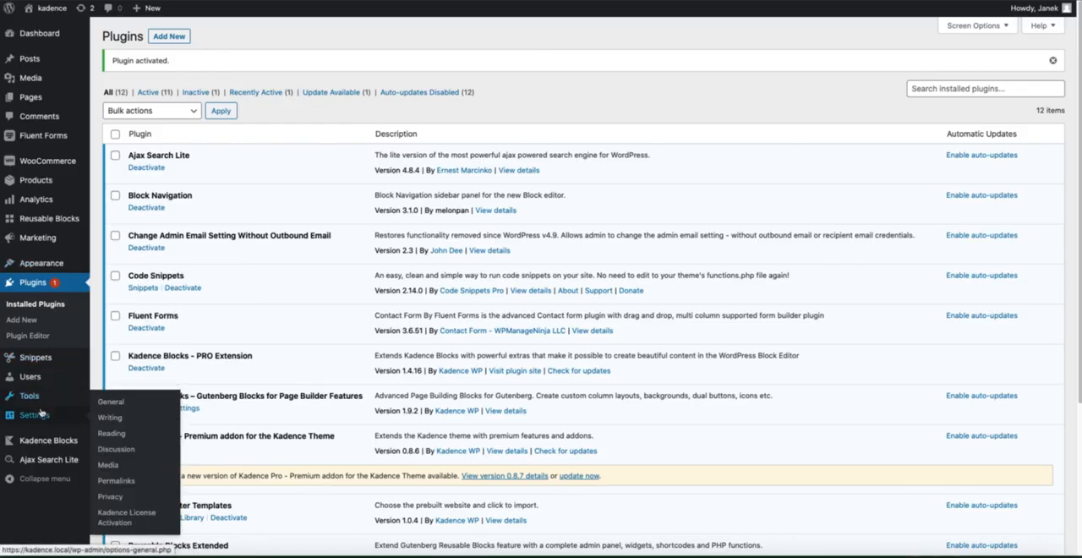
{"action": "left_click", "coordinate": [114, 404]}
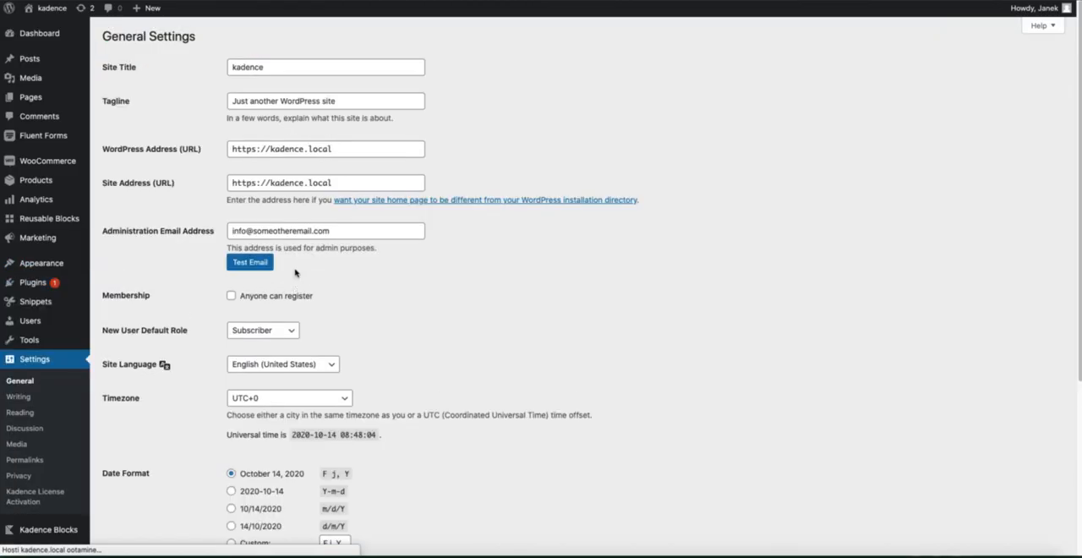
{"action": "left_click", "coordinate": [344, 232]}
{"action": "key", "text": "ctrl+a"}
{"action": "key", "text": "ctrl+v"}
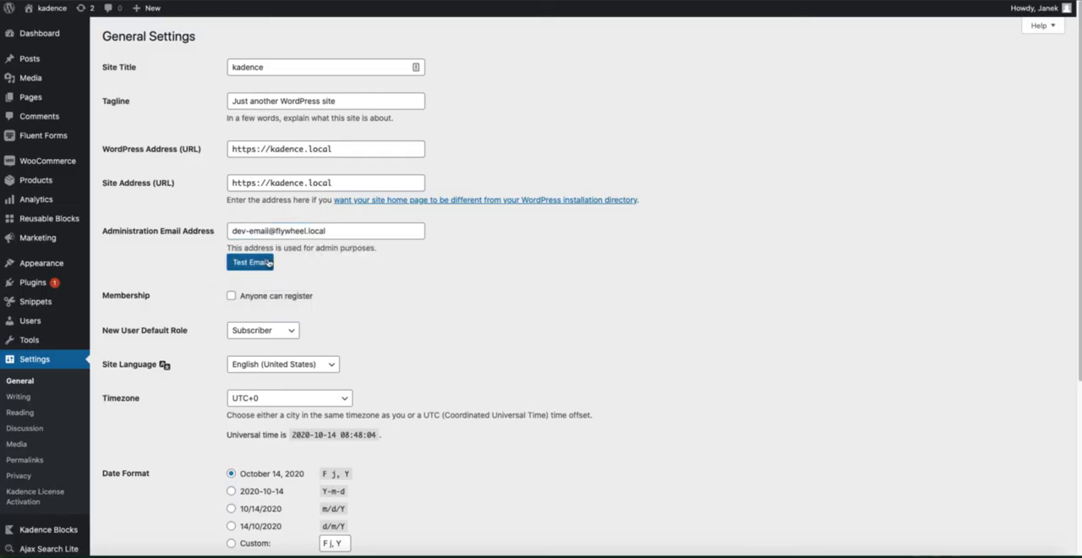
{"action": "scroll", "coordinate": [411, 288], "scroll_direction": "down", "scroll_amount": 3}
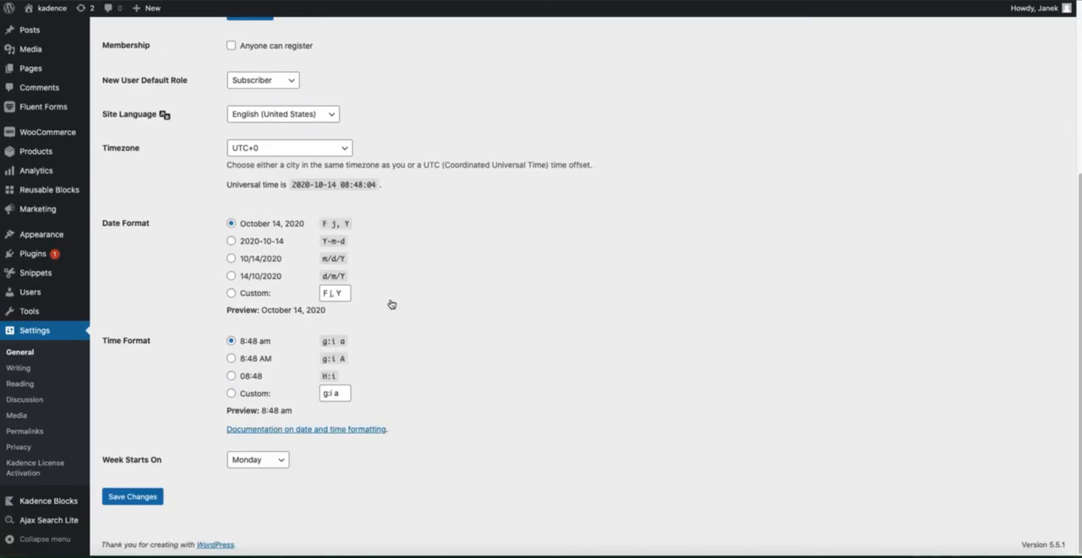
{"action": "left_click", "coordinate": [131, 496]}
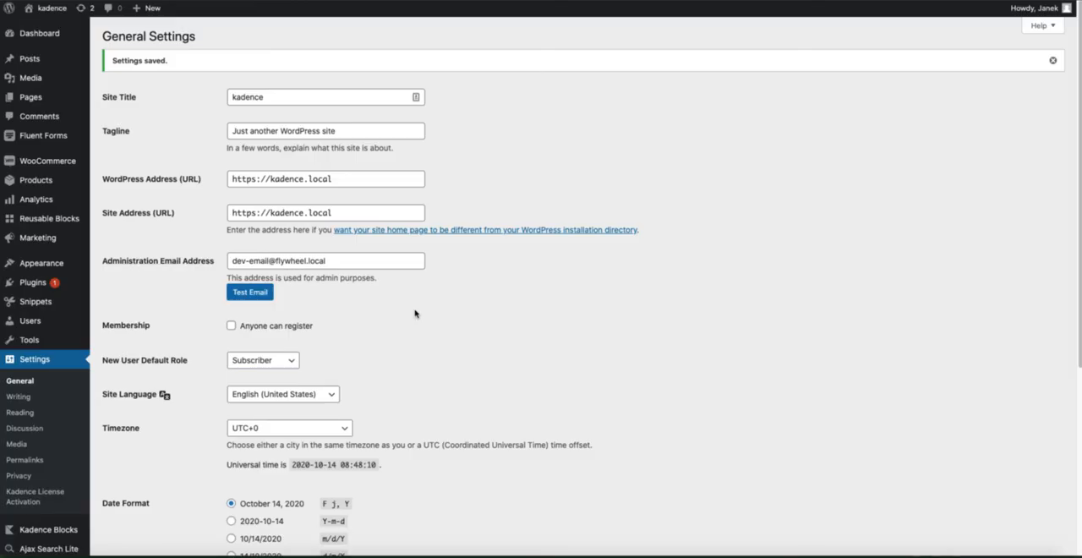
Deactivate and delete the Change Admin Email Setting Without Outbound Email plugin from the installed plugins
{"action": "mouse_move", "coordinate": [53, 284]}
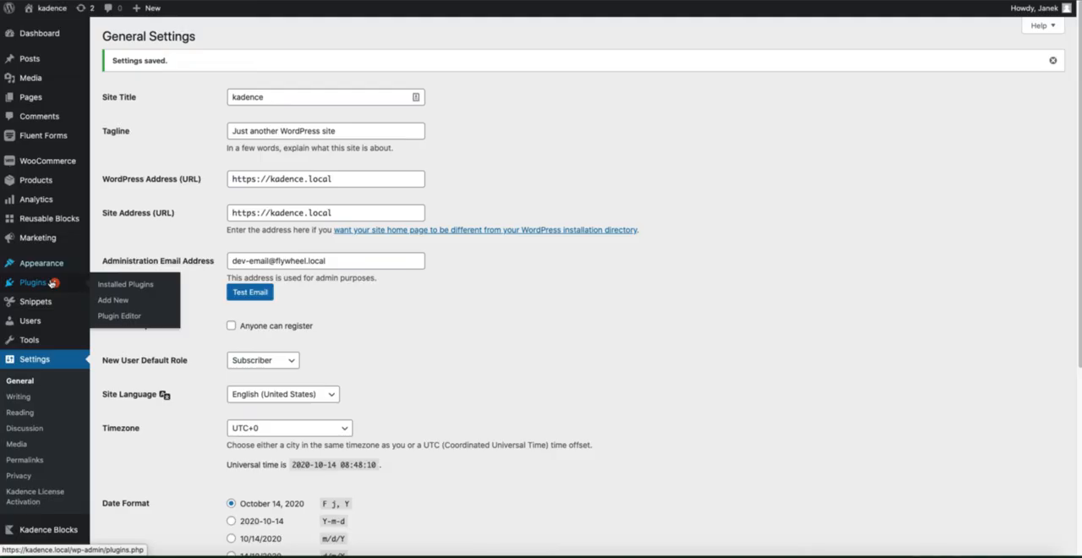
{"action": "left_click", "coordinate": [111, 287]}
{"action": "left_click", "coordinate": [137, 214]}
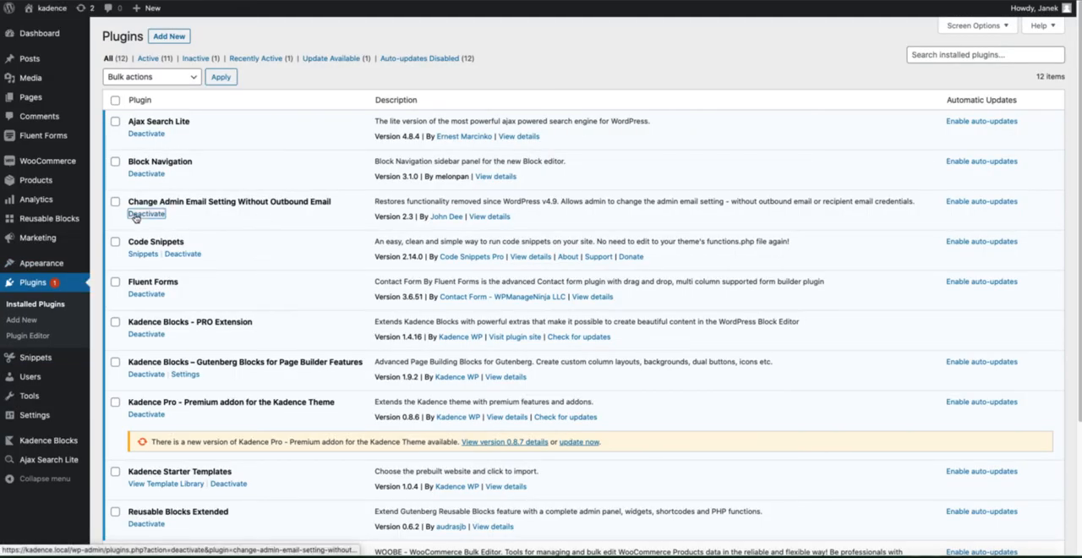
{"action": "left_click", "coordinate": [173, 248]}
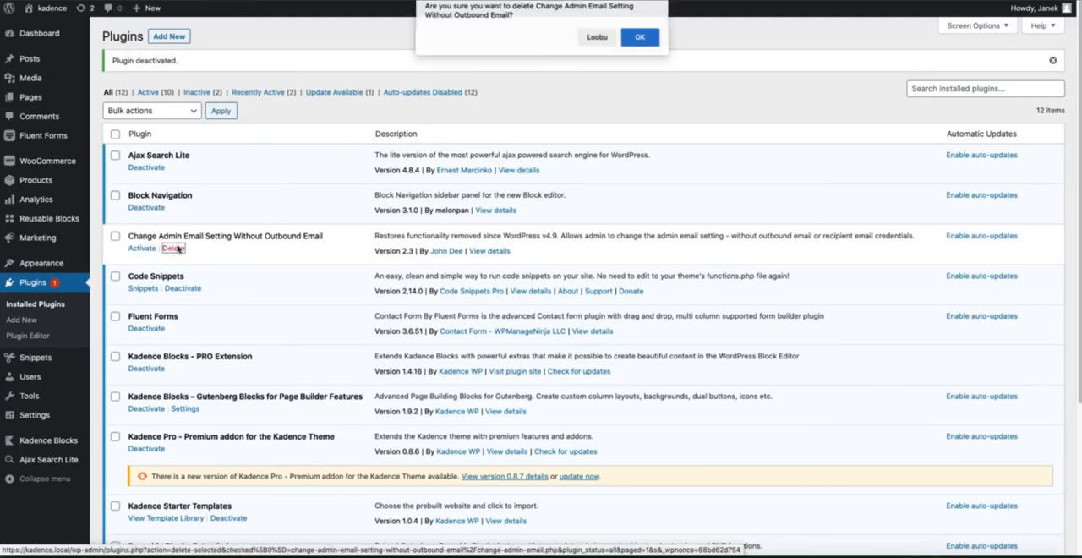
{"action": "left_click", "coordinate": [640, 39]}
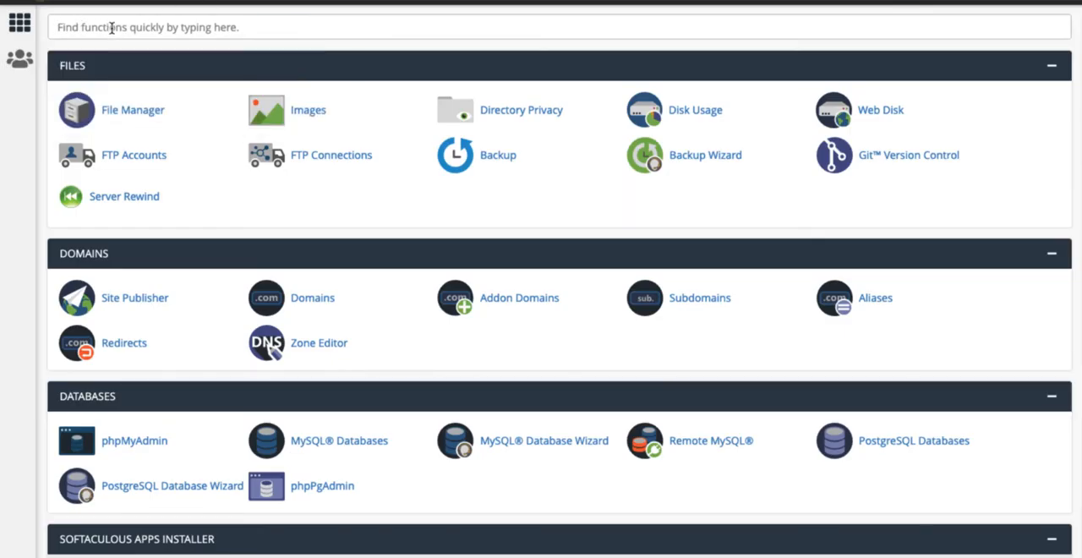
Search the cPanel functions for "php" and open phpMyAdmin
{"action": "left_click", "coordinate": [111, 28]}
{"action": "type", "text": "php"}
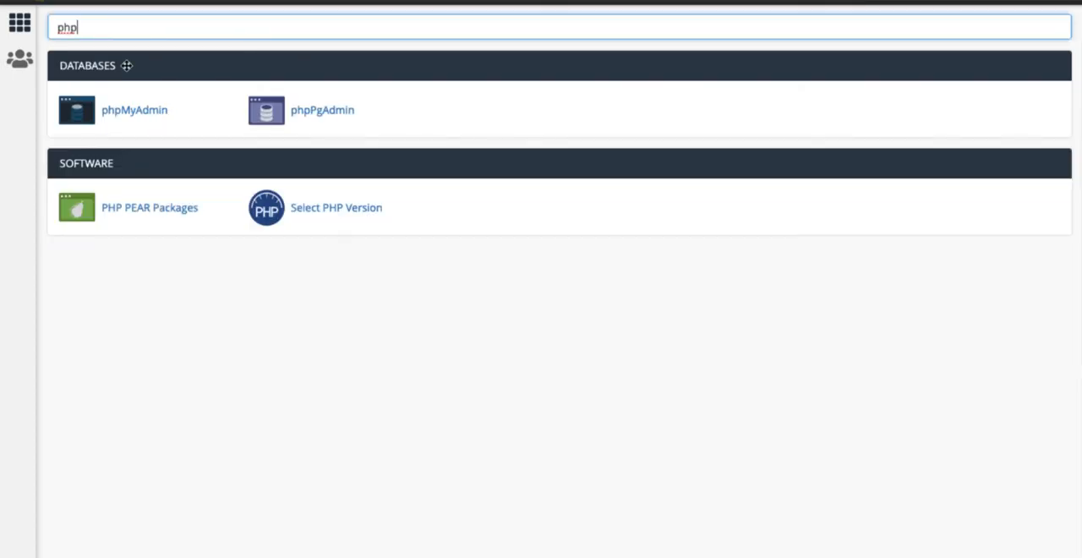
{"action": "left_click", "coordinate": [121, 111]}
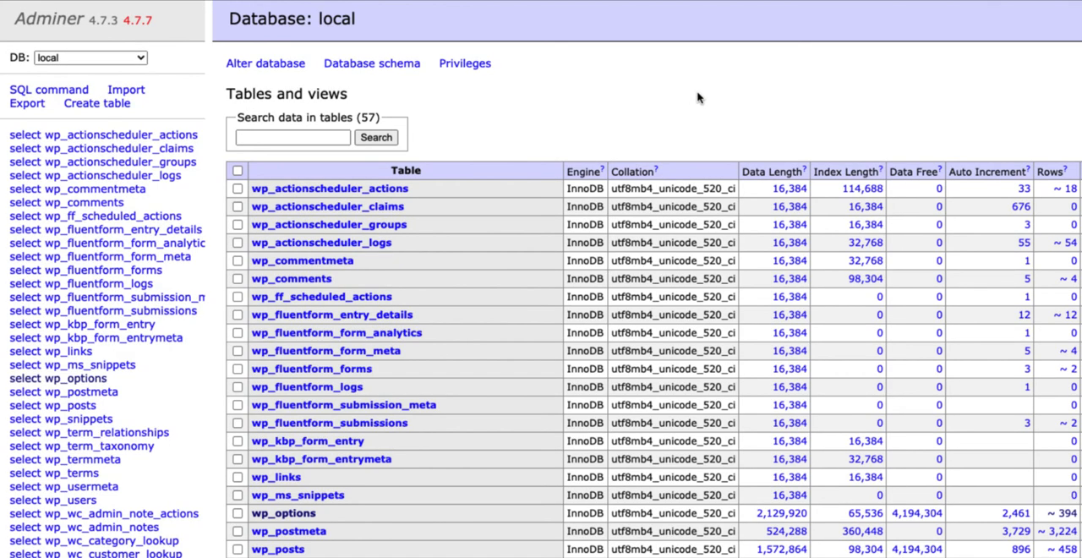
Open the data rows of the wp_options table in Adminer's local database and locate the admin_email option
{"action": "left_click", "coordinate": [75, 382]}
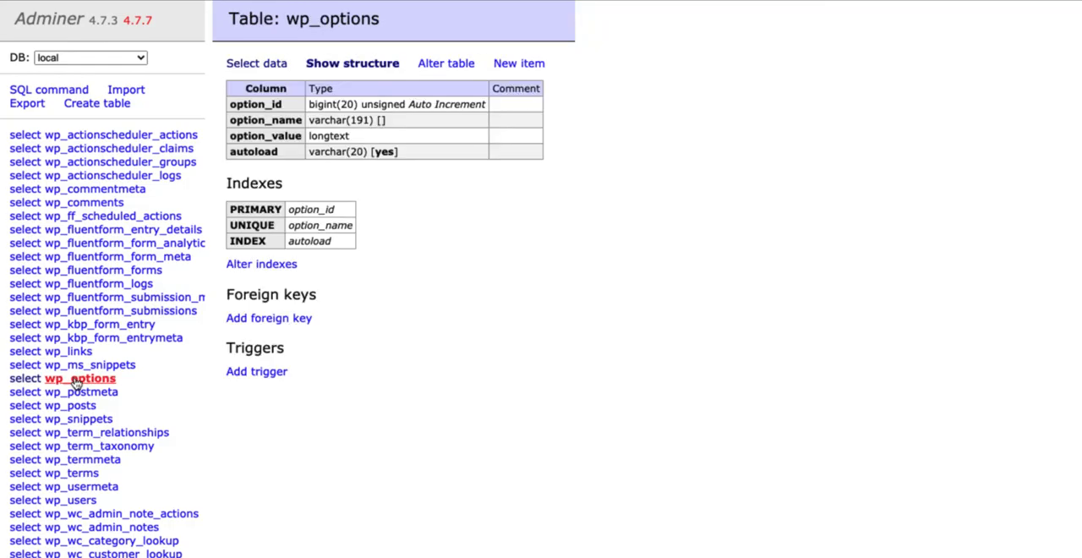
{"action": "left_click", "coordinate": [258, 65]}
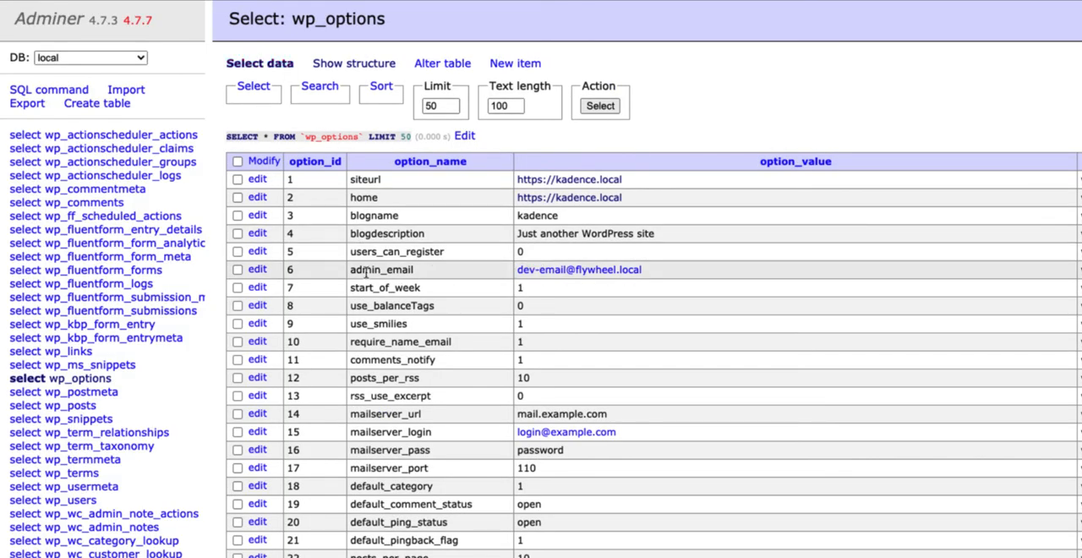
{"action": "left_click_drag", "start_coordinate": [423, 272], "coordinate": [352, 271]}
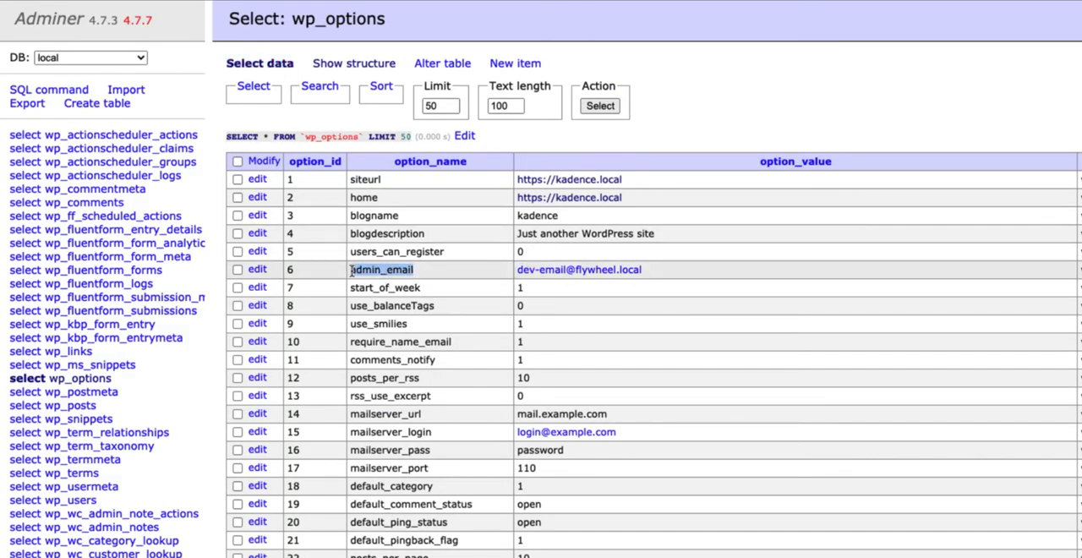
Edit the admin_email record, replace its option_value with the new administration email address and save the record
{"action": "left_click", "coordinate": [257, 270]}
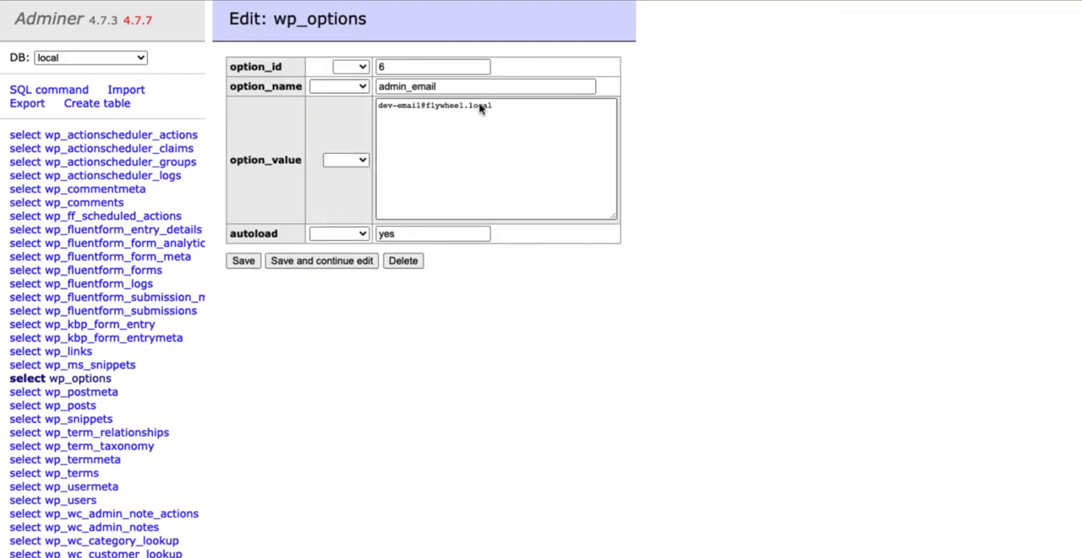
{"action": "left_click", "coordinate": [509, 106]}
{"action": "key", "text": "ctrl+a"}
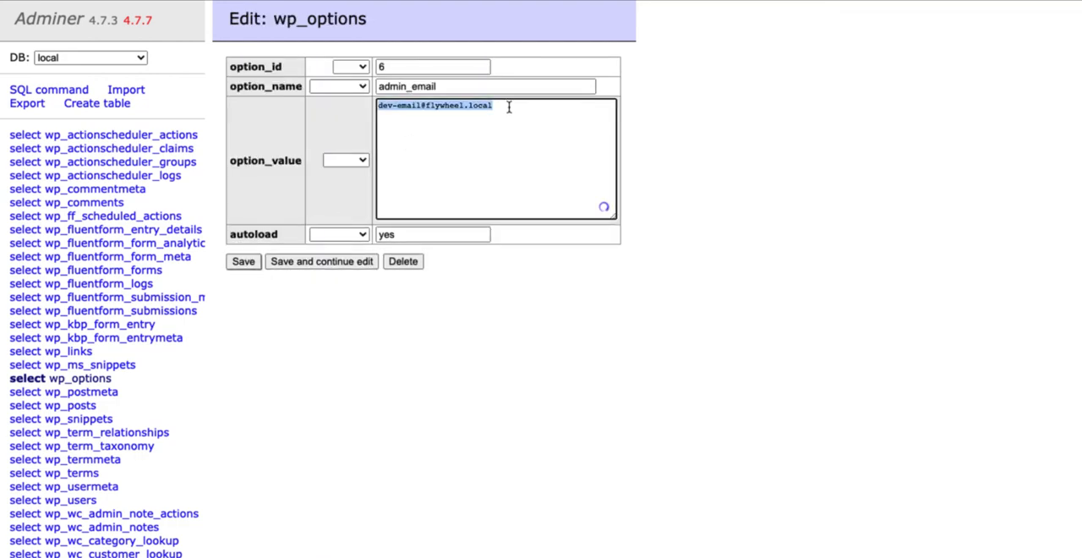
{"action": "key", "text": "ctrl+v"}
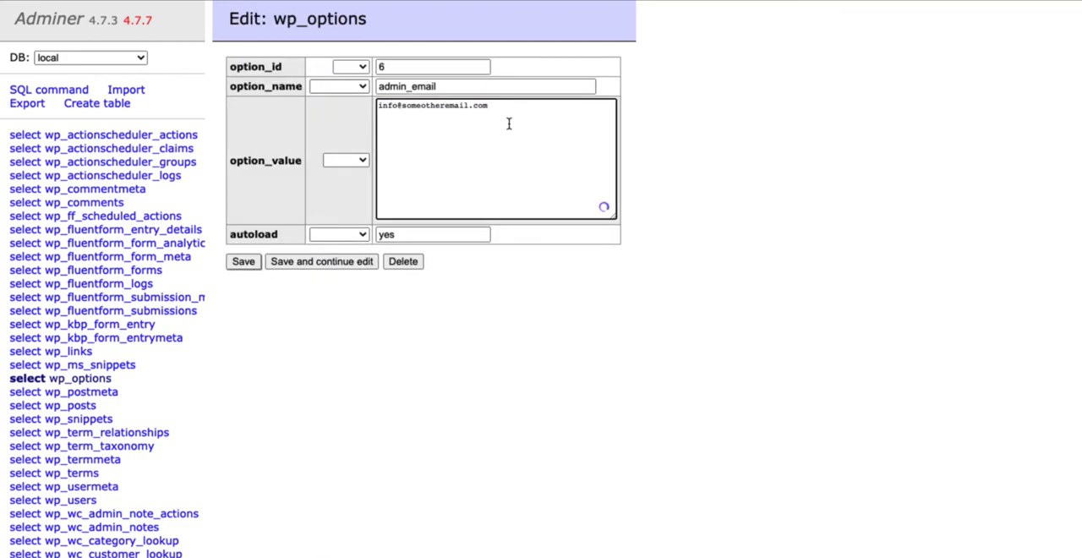
{"action": "left_click", "coordinate": [243, 263]}
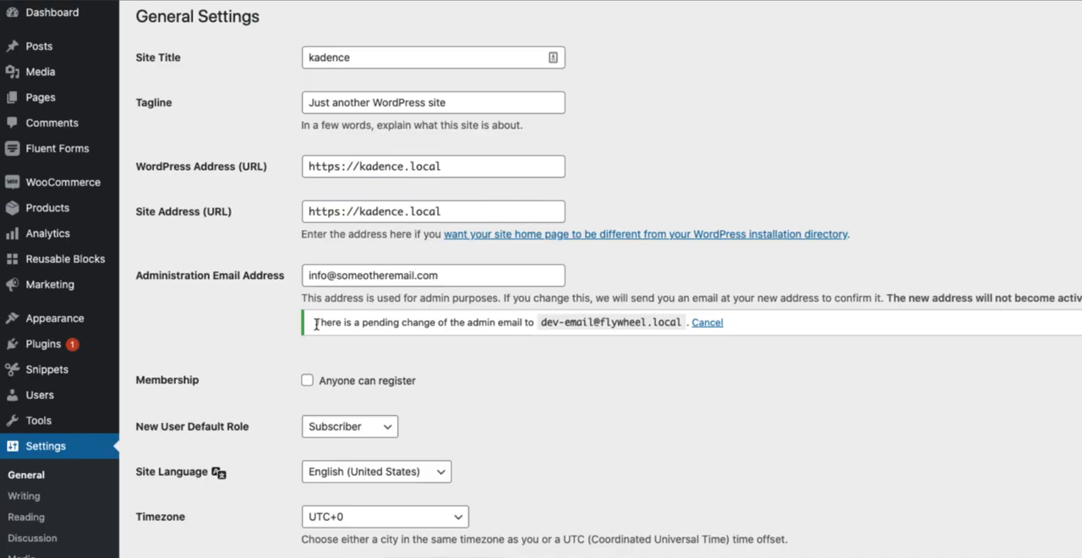
Cancel the pending admin email change in WordPress General Settings, keeping the administration email address set in the database
{"action": "left_click_drag", "start_coordinate": [314, 322], "coordinate": [541, 322]}
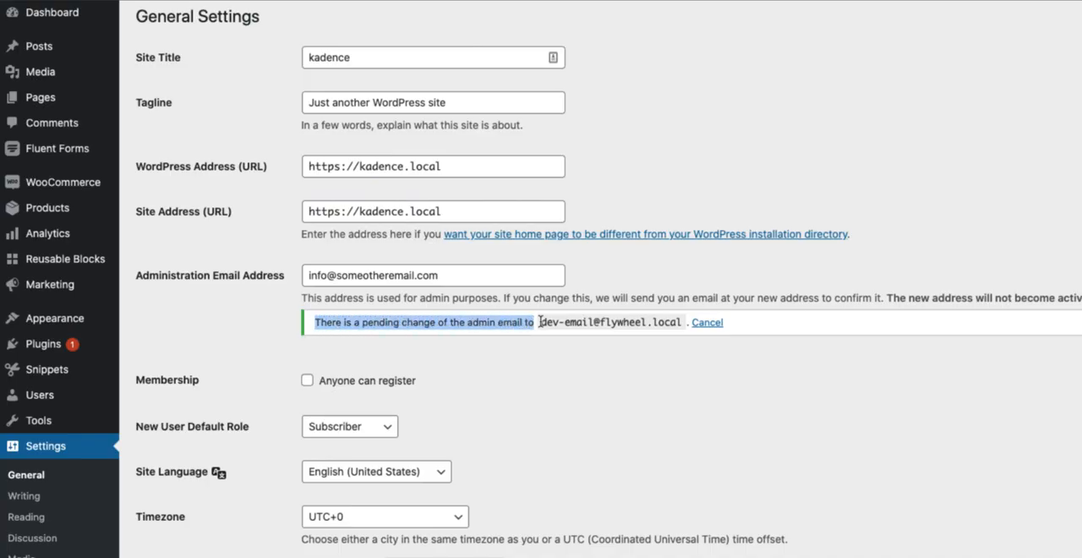
{"action": "left_click", "coordinate": [717, 325]}
{"action": "left_click", "coordinate": [454, 279]}
{"action": "left_click", "coordinate": [900, 201]}
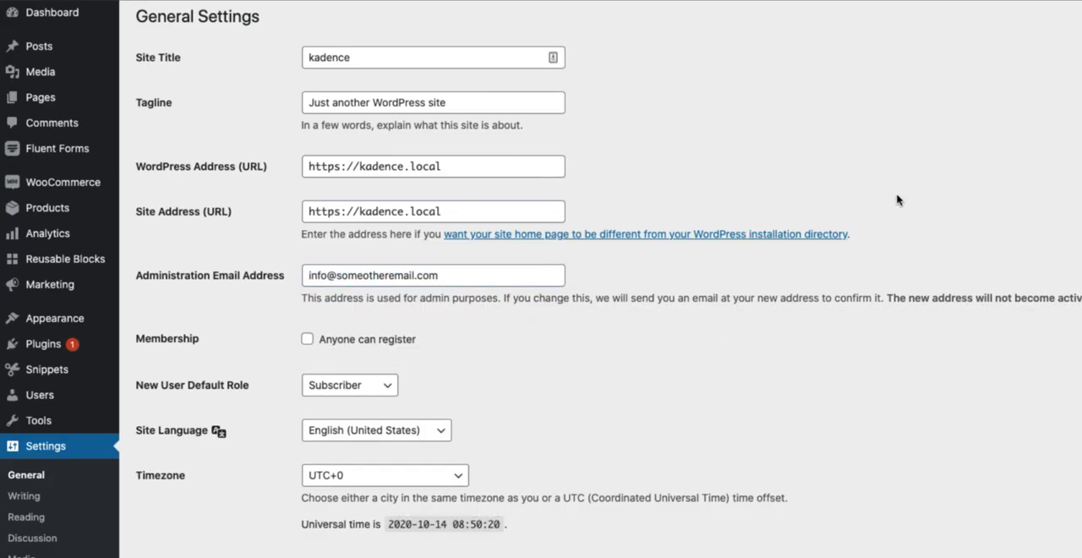